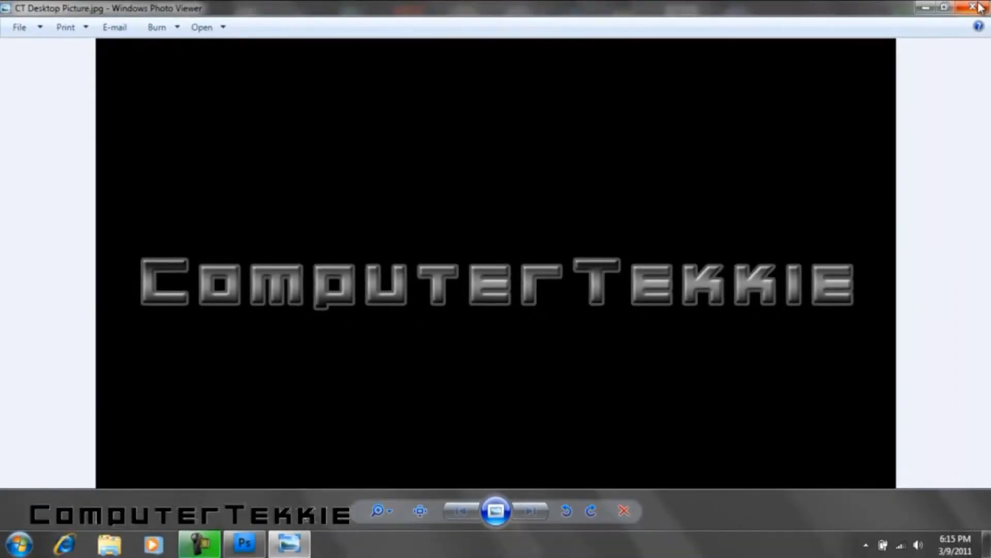
# - Close the finished-image preview and start a new blank document in Photoshop
pyautogui.click(974, 8)
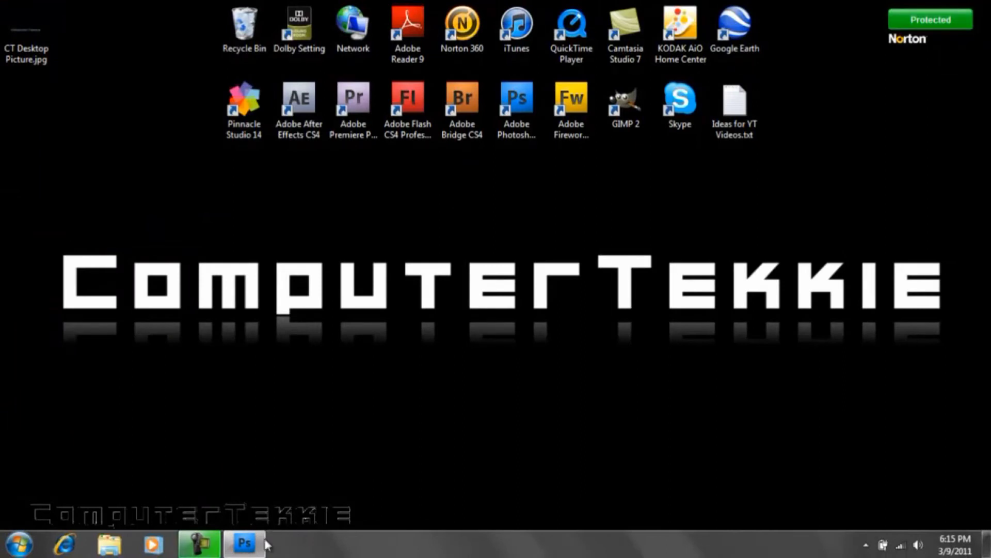
pyautogui.click(260, 552)
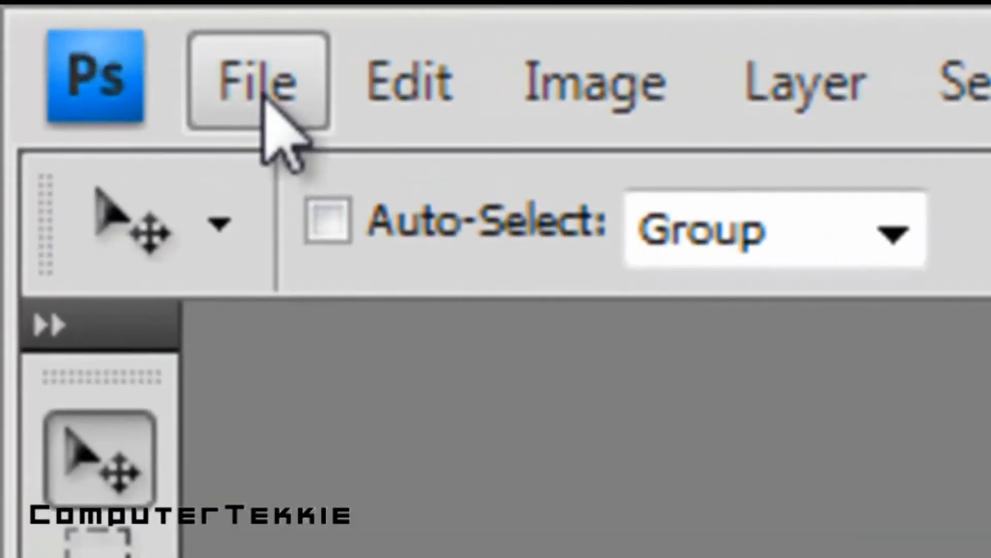
pyautogui.click(264, 97)
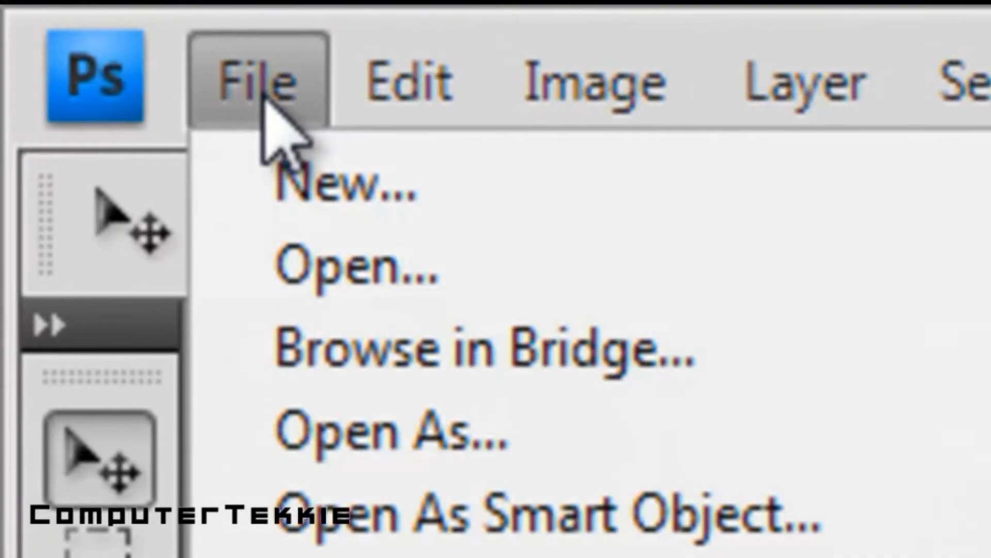
pyautogui.click(288, 186)
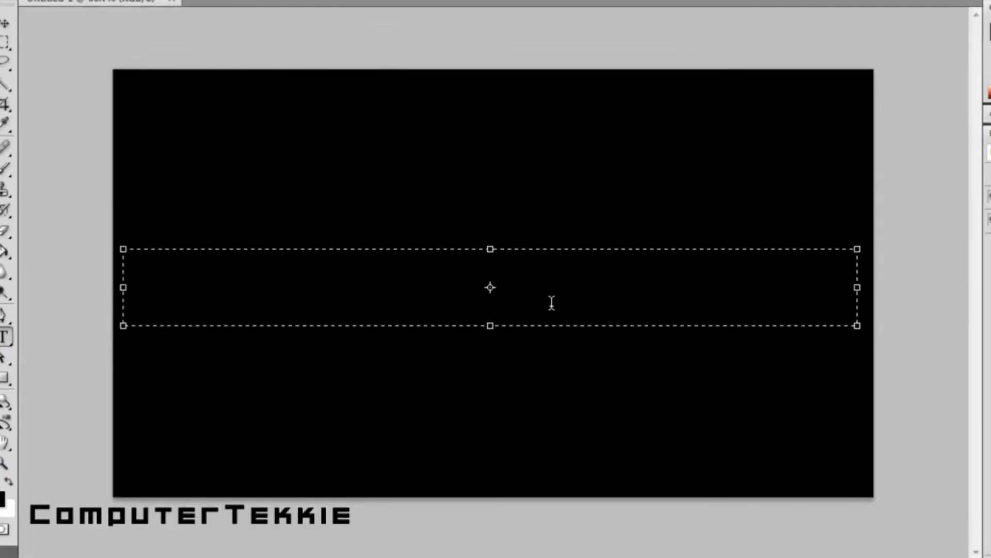
# - Type 'ComputerTekkie', correcting the mistyped final letter
pyautogui.write('C')
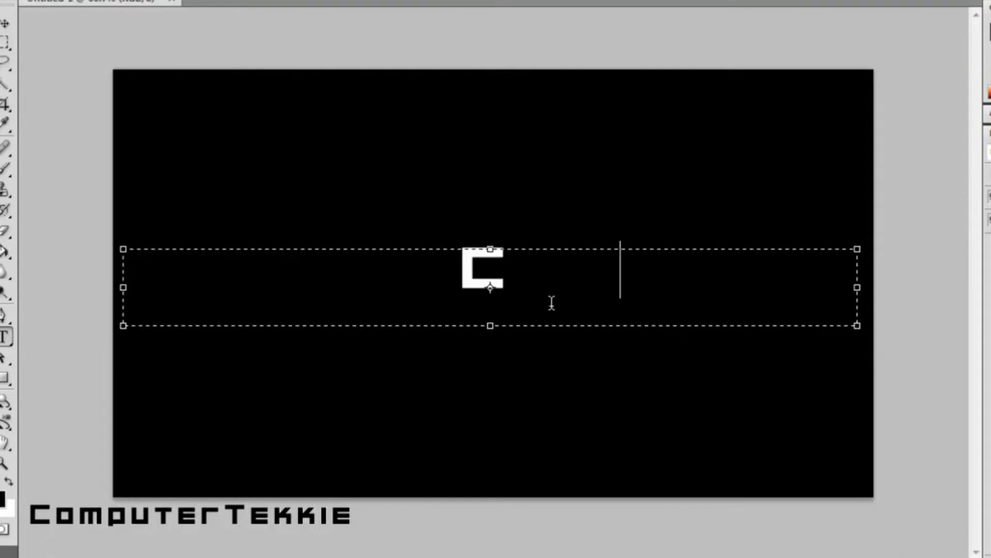
pyautogui.write('omputerT')
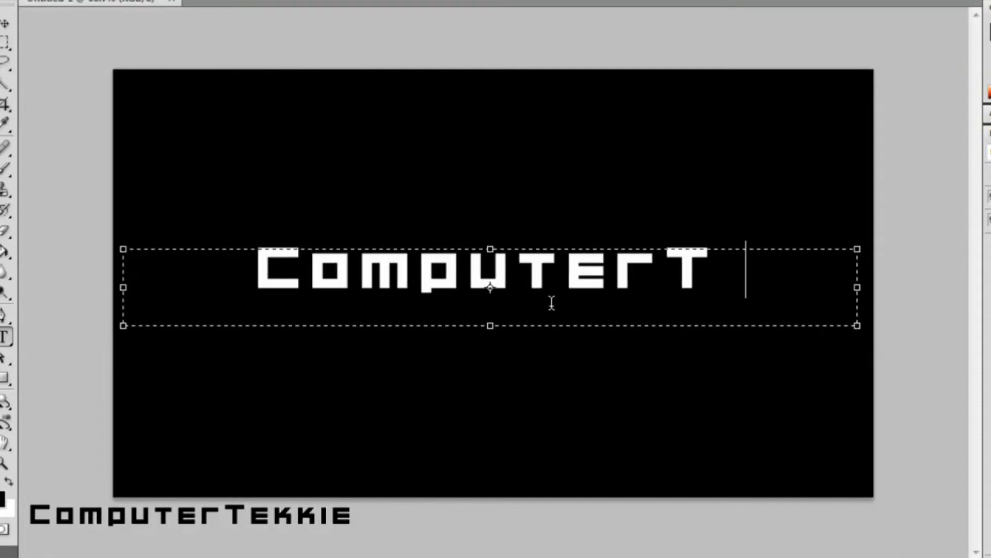
pyautogui.write('ekkiw')
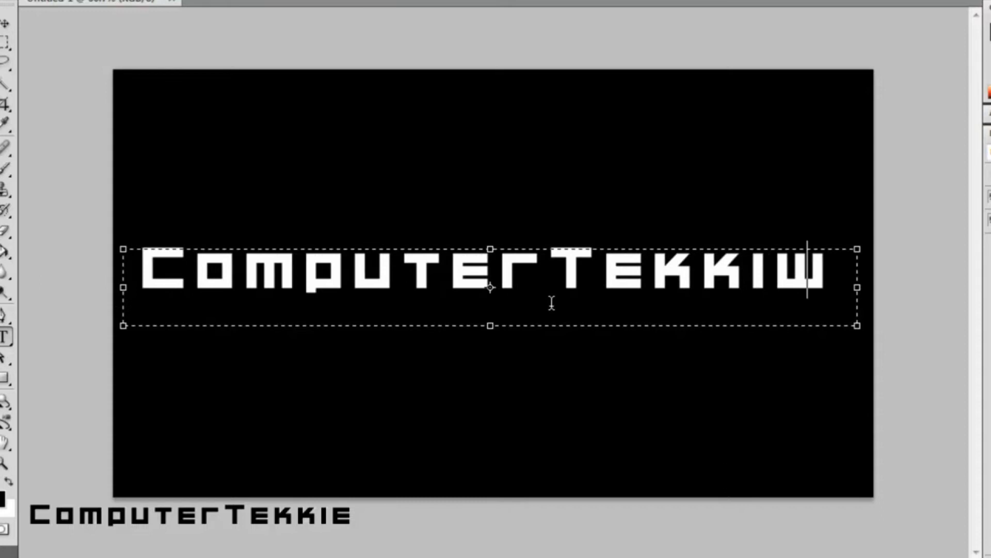
pyautogui.press('BackSpace')
pyautogui.write('e')
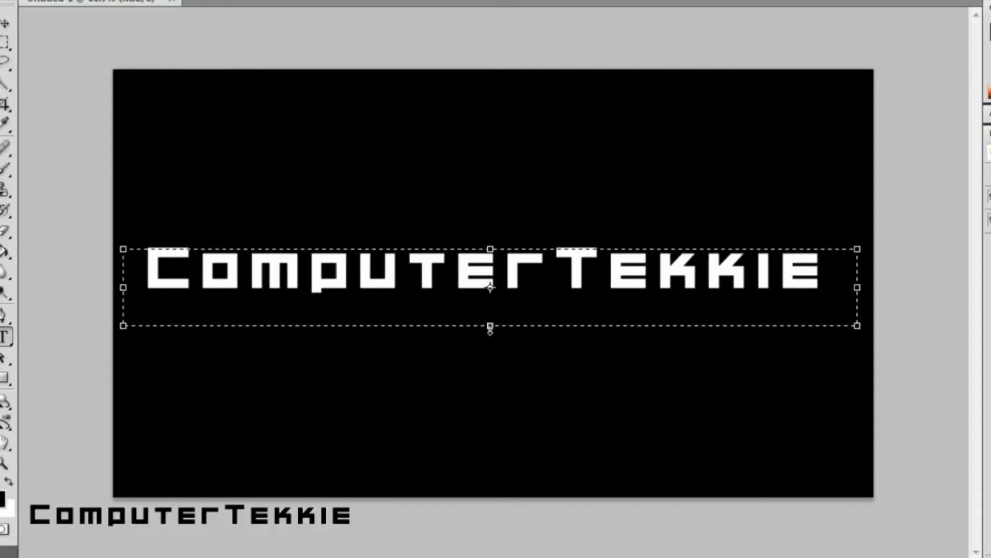
# - Tighten the text box from its bottom and left edges and switch to the Move tool
pyautogui.moveTo(490, 312); pyautogui.dragTo(490, 299)
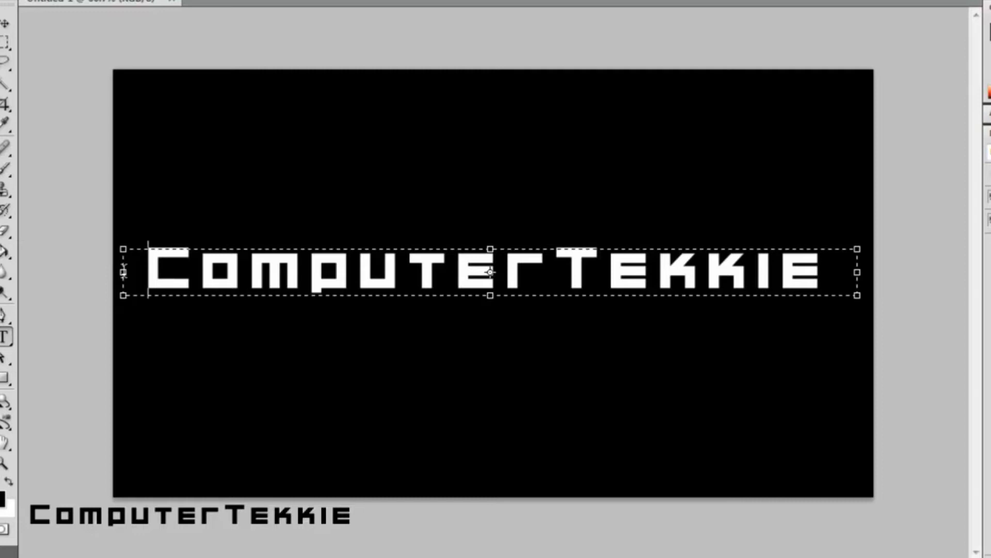
pyautogui.moveTo(198, 272); pyautogui.dragTo(163, 271)
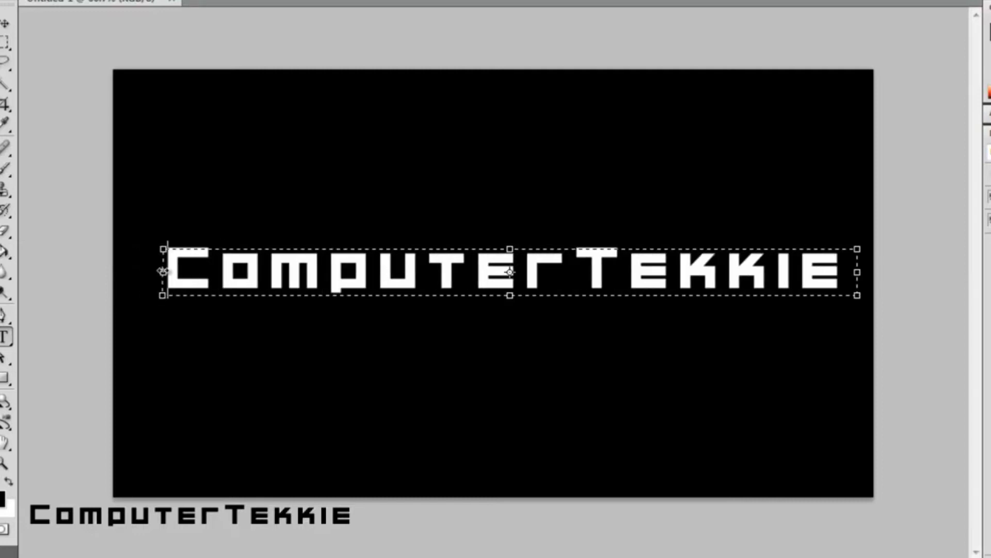
pyautogui.click(6, 23)
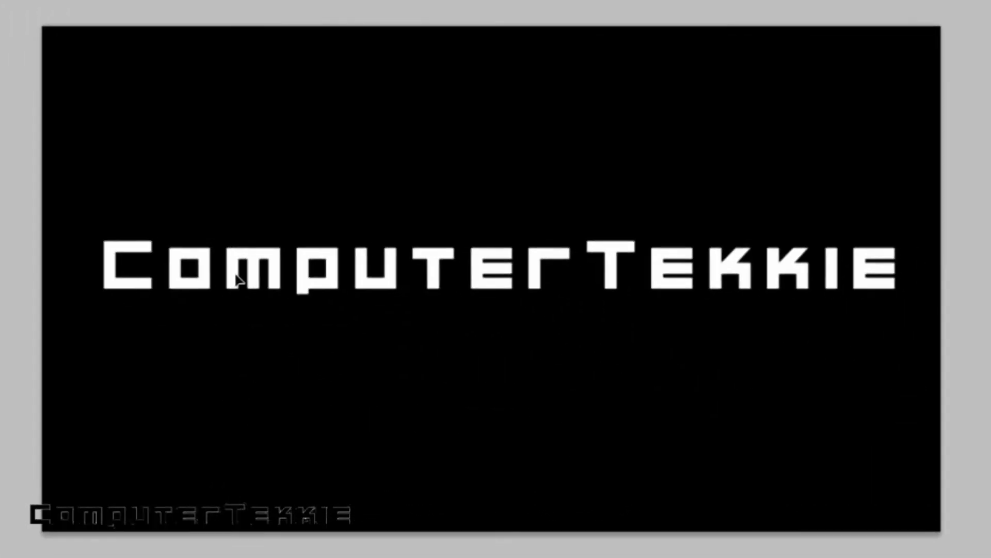
# - Drag the ComputerTekkie text slightly lower on the canvas
pyautogui.moveTo(237, 284); pyautogui.dragTo(232, 304)
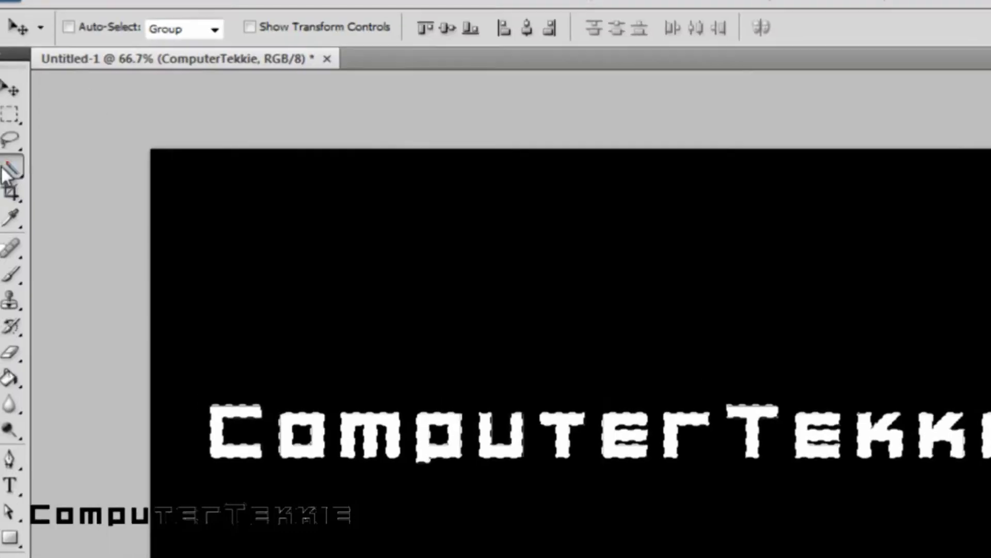
pyautogui.rightClick(5, 170)
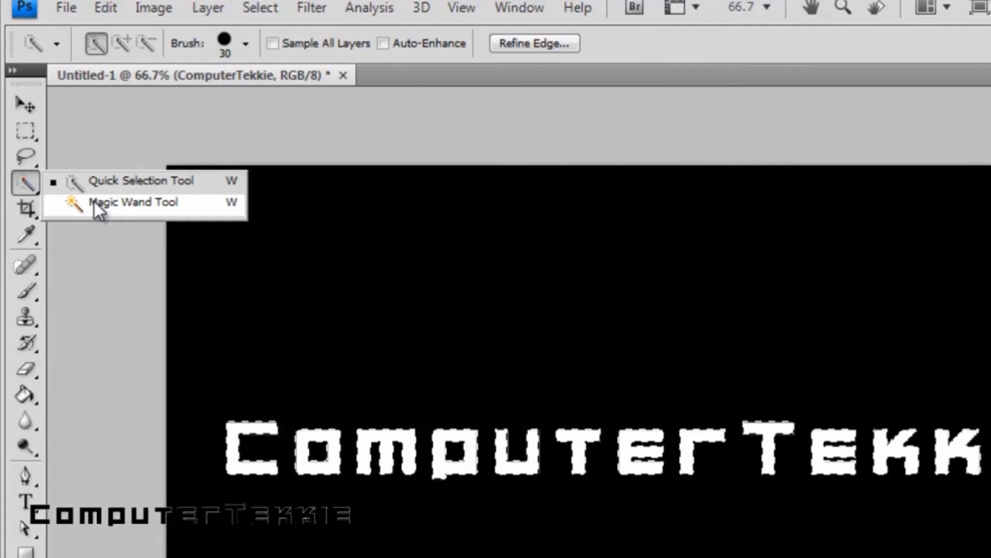
pyautogui.click(93, 202)
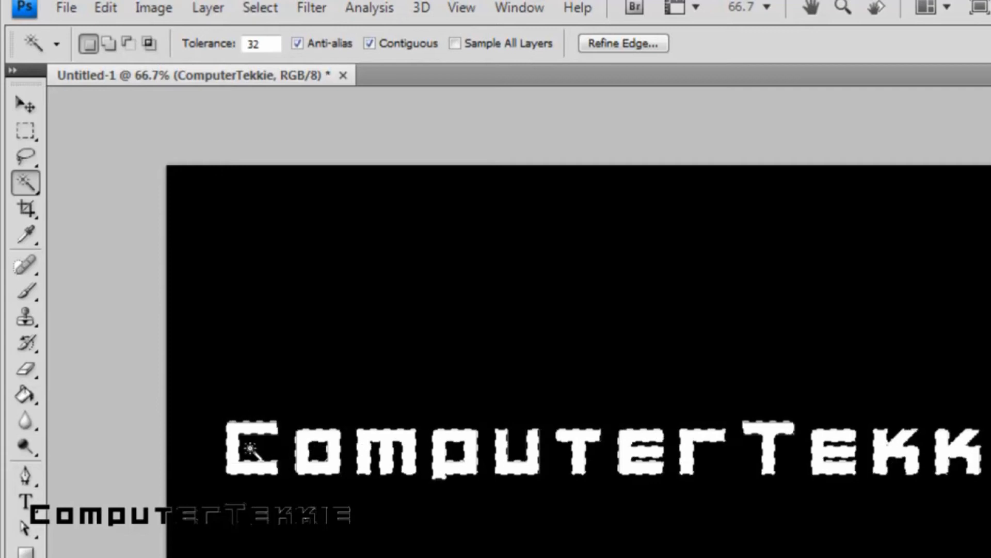
pyautogui.click(27, 106)
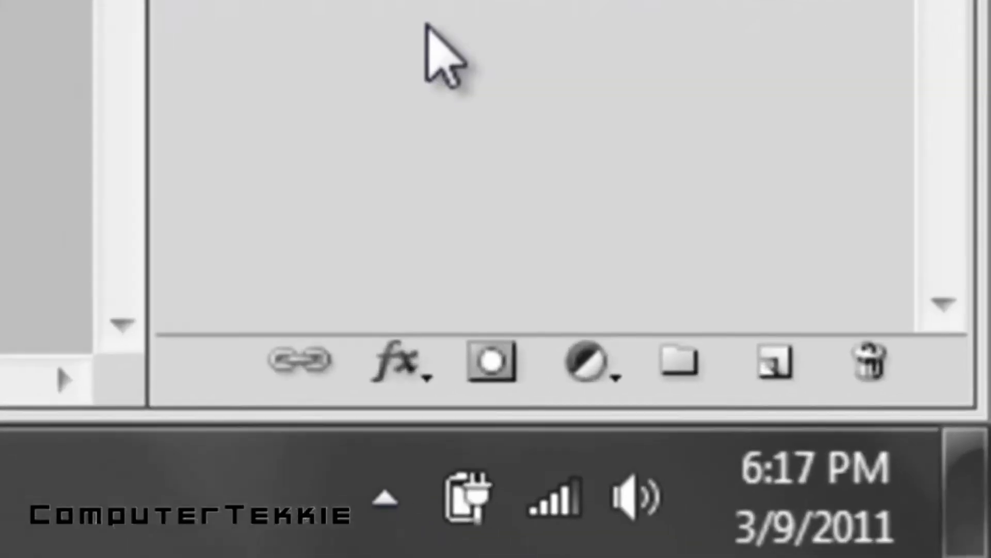
# - Add a Gradient Overlay to the text and set the gradient's right end to black
pyautogui.click(398, 356)
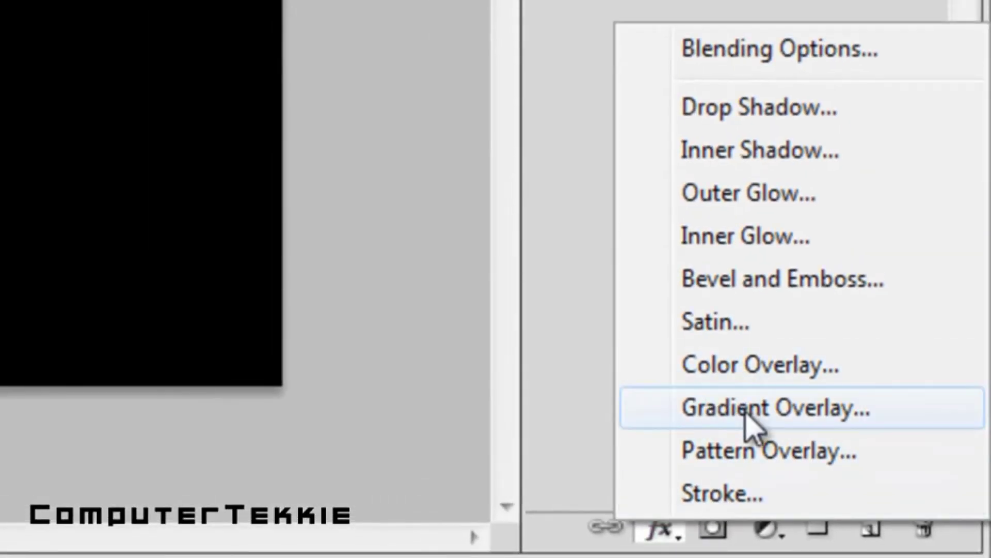
pyautogui.click(745, 409)
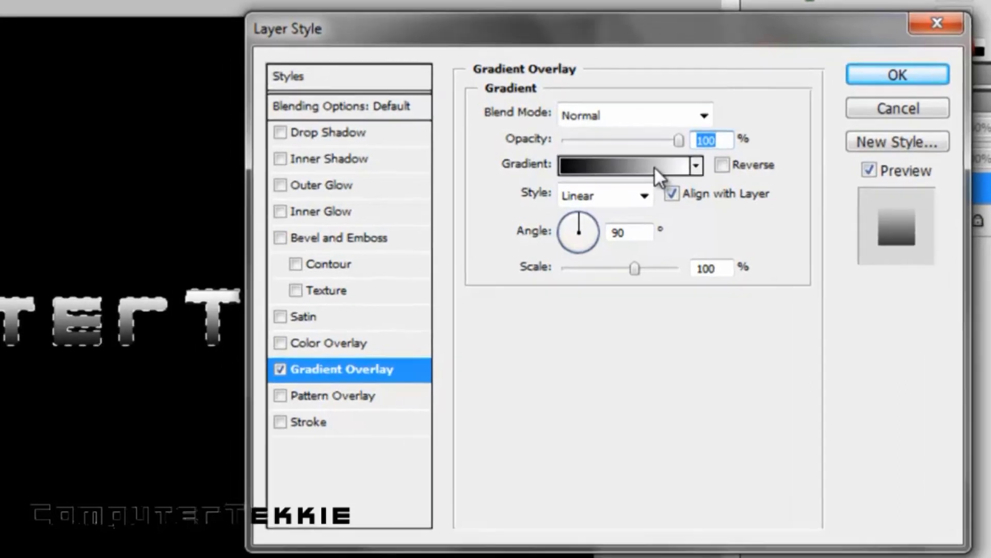
pyautogui.click(630, 173)
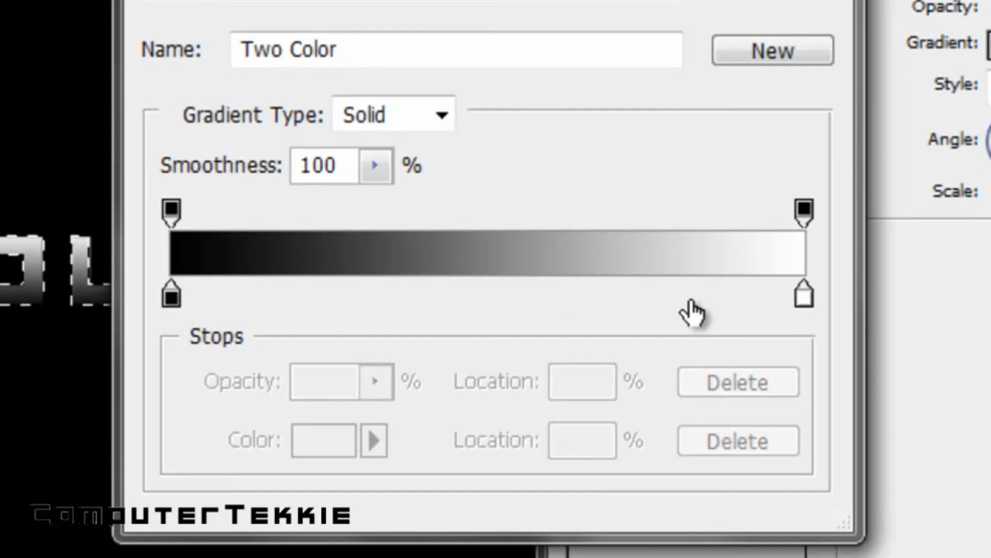
pyautogui.click(804, 299)
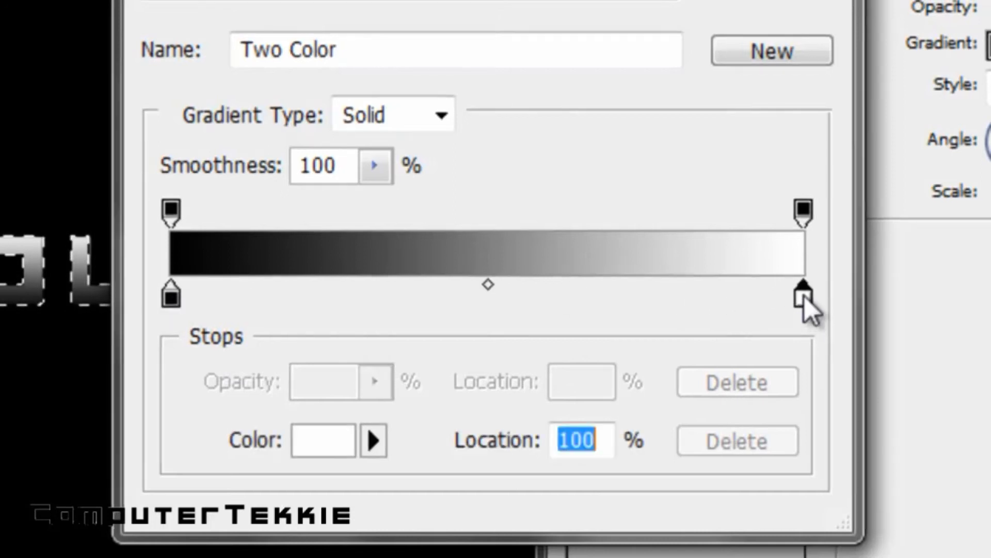
pyautogui.doubleClick(804, 298)
pyautogui.click(420, 299)
pyautogui.moveTo(420, 299); pyautogui.dragTo(286, 458)
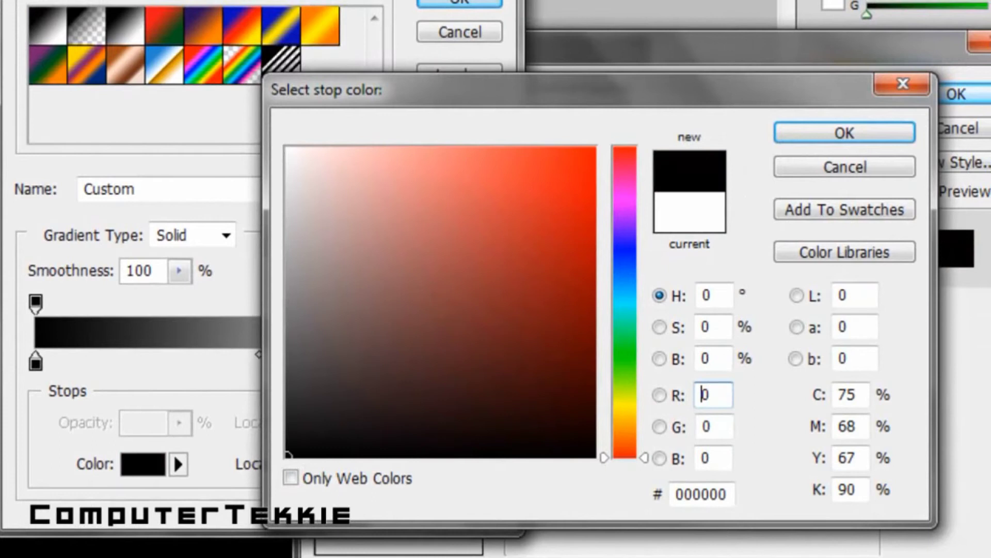
pyautogui.click(847, 135)
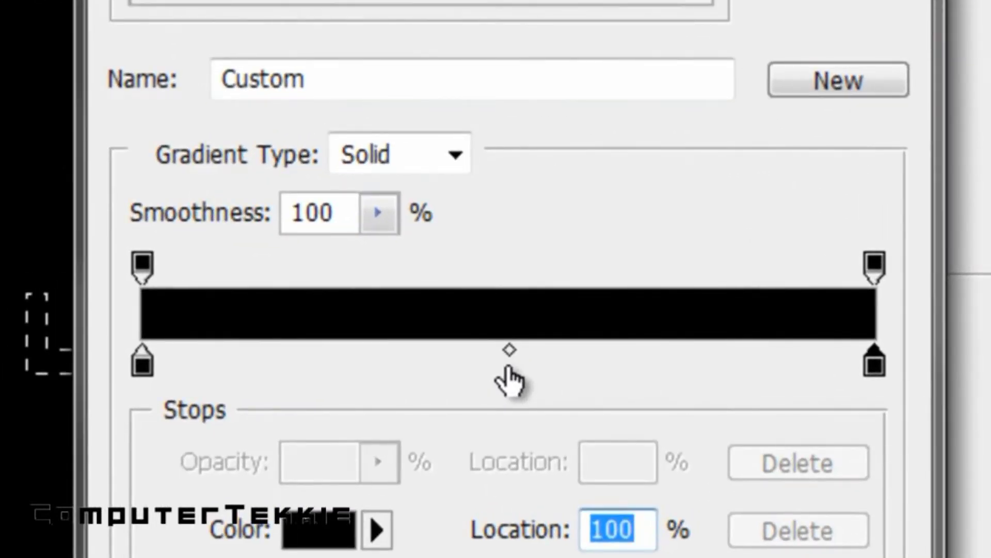
# - Add a grey 145/145/145 (#919191) middle stop and accept the gradient
pyautogui.click(509, 367)
pyautogui.doubleClick(510, 362)
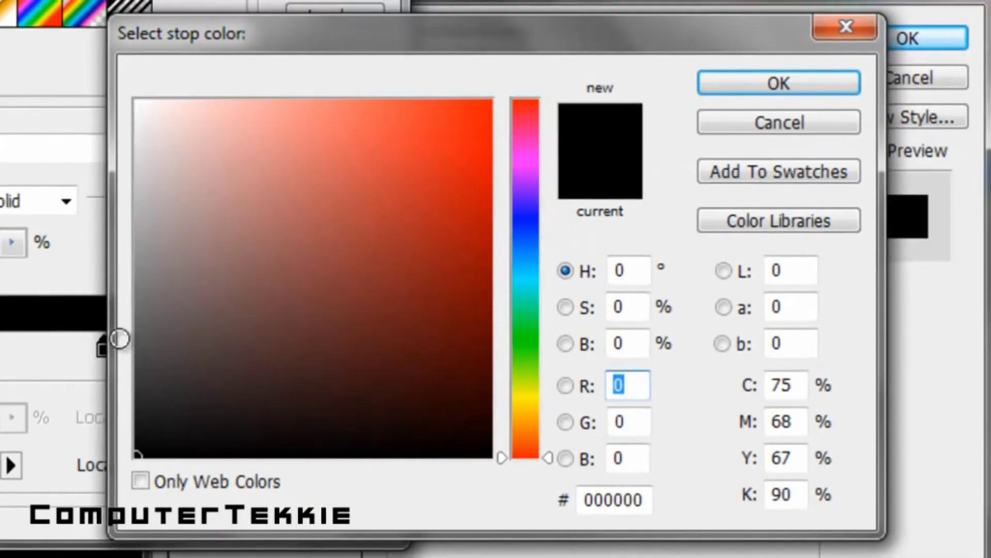
pyautogui.moveTo(255, 211); pyautogui.dragTo(182, 248)
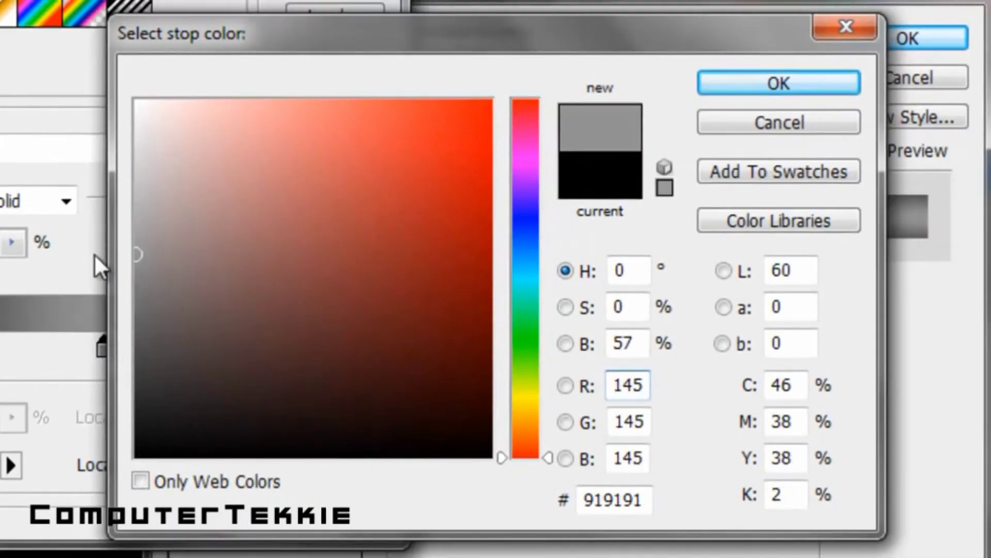
pyautogui.click(817, 88)
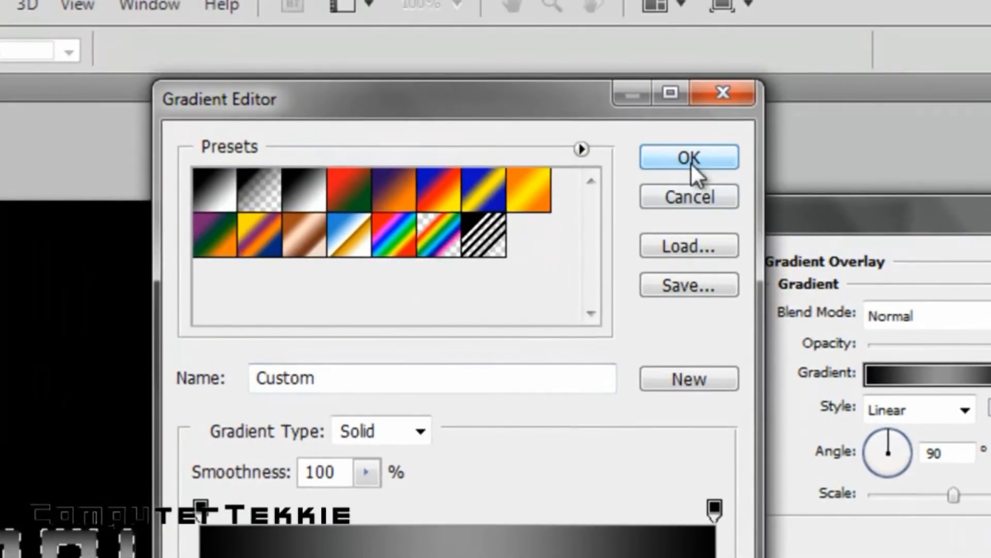
pyautogui.click(690, 158)
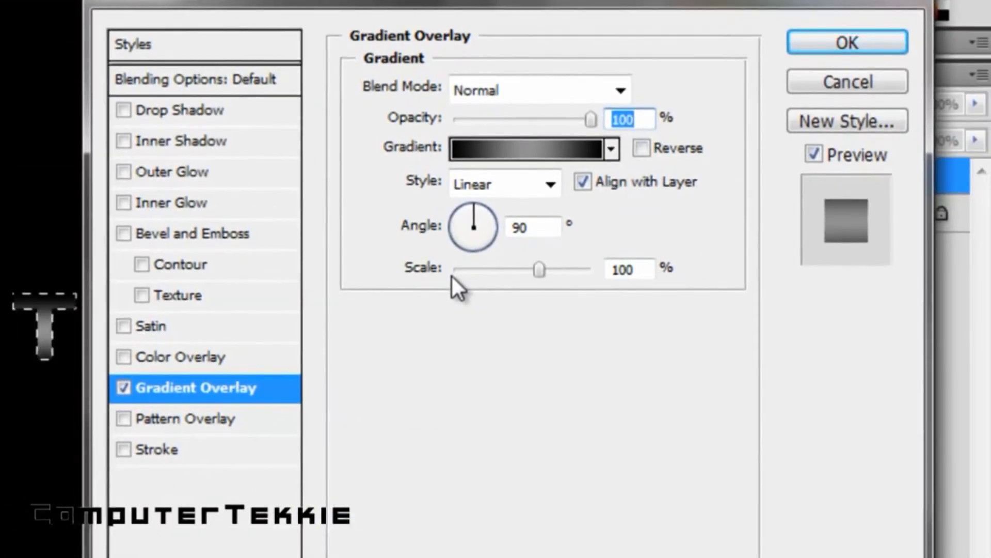
# - Add Bevel and Emboss with direction Up and a 5 px size
pyautogui.click(247, 231)
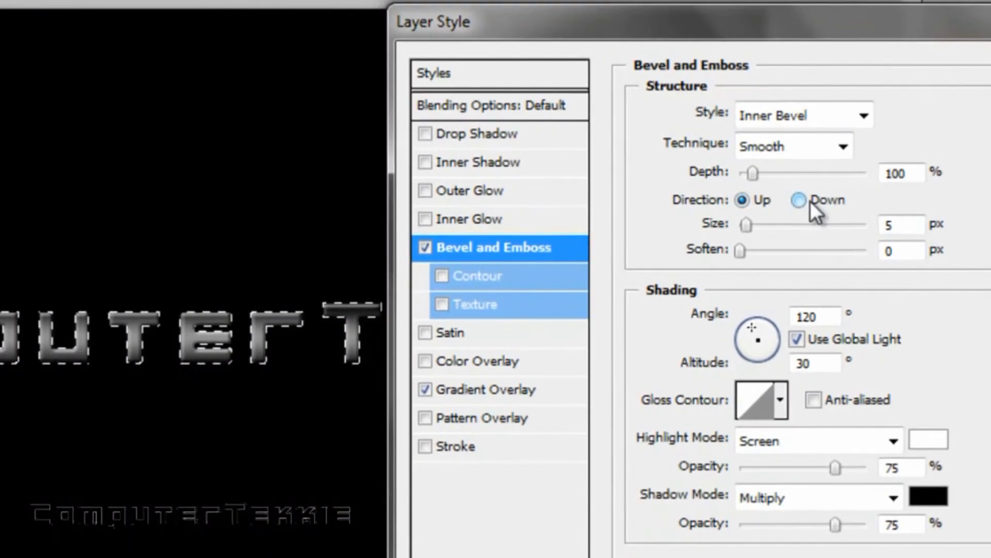
pyautogui.click(499, 315)
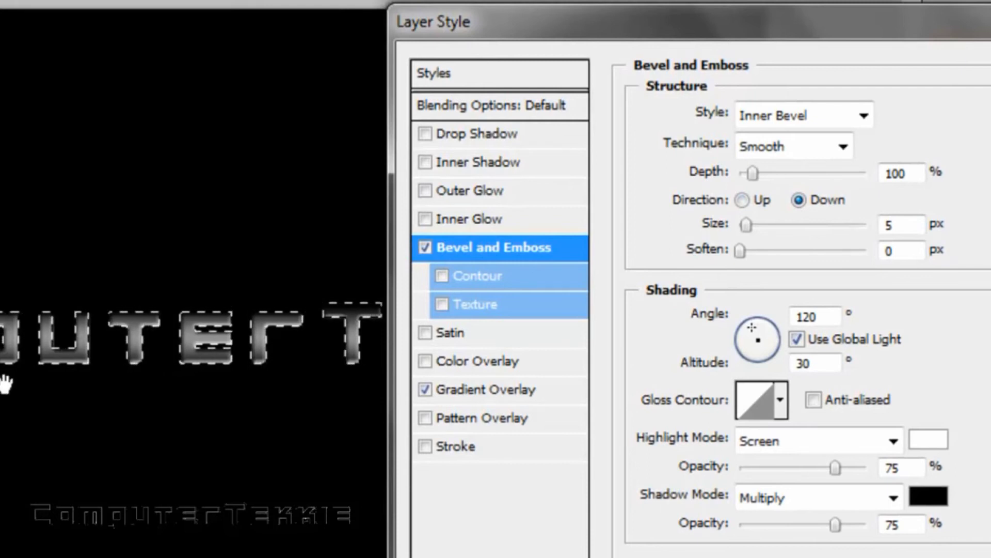
pyautogui.click(744, 198)
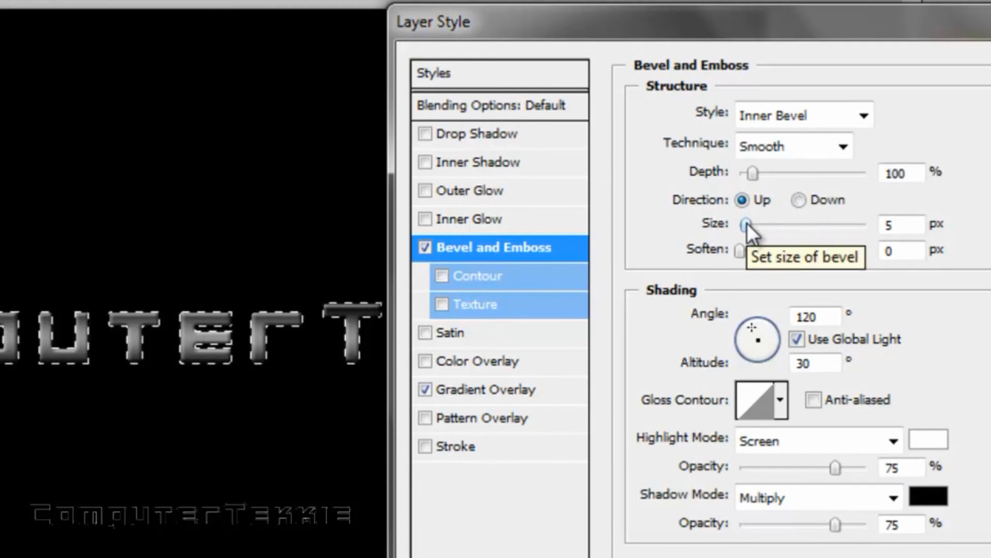
pyautogui.moveTo(746, 223); pyautogui.dragTo(840, 224)
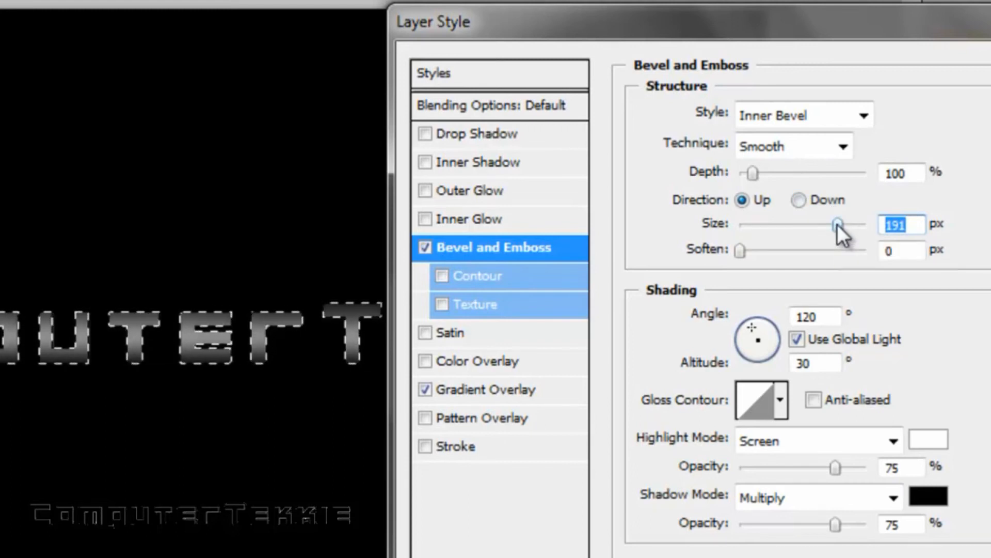
pyautogui.moveTo(838, 224); pyautogui.dragTo(627, 216)
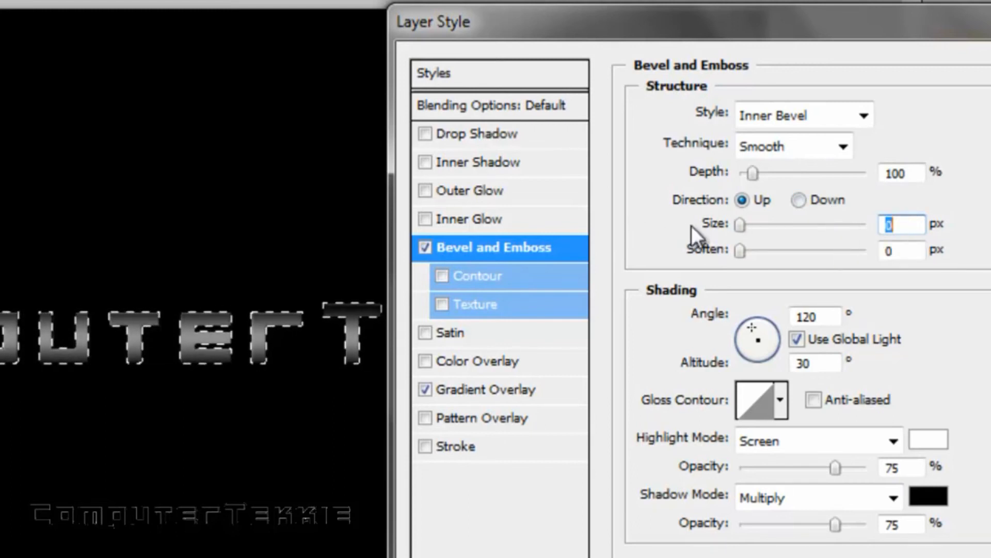
pyautogui.moveTo(741, 227); pyautogui.dragTo(748, 228)
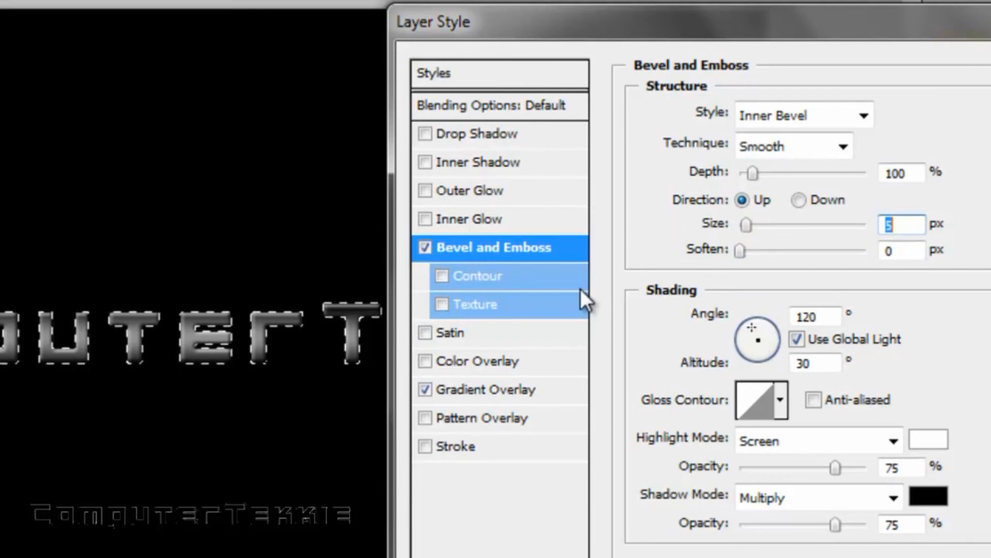
# - Add a 4 px grey #646464 stroke to the text and apply the layer styles
pyautogui.click(465, 447)
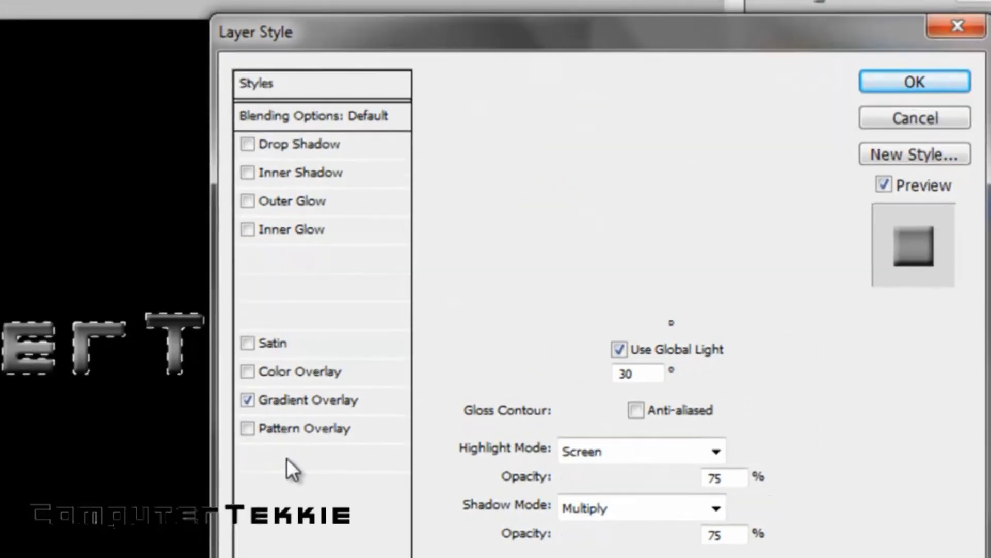
pyautogui.click(456, 288)
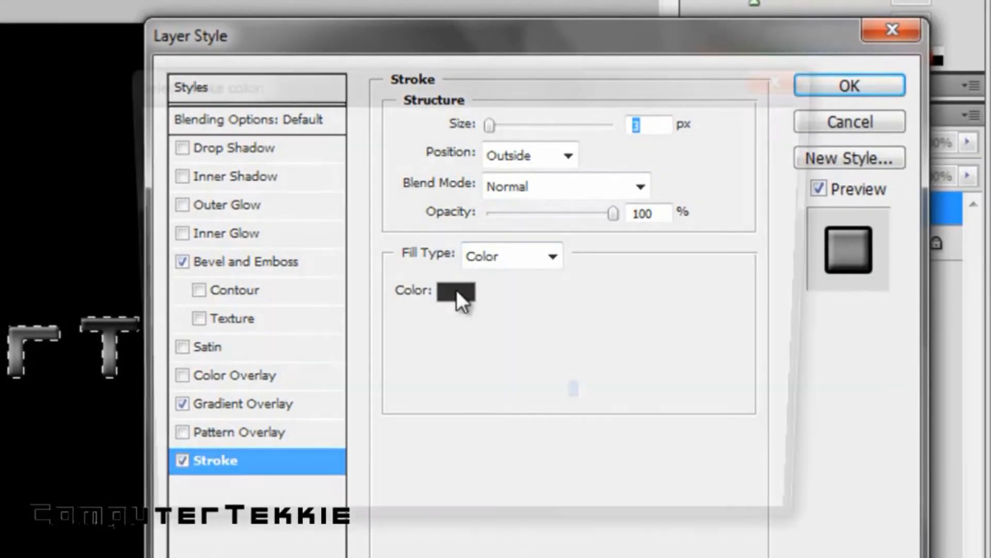
pyautogui.click(456, 290)
pyautogui.moveTo(456, 289); pyautogui.dragTo(137, 347)
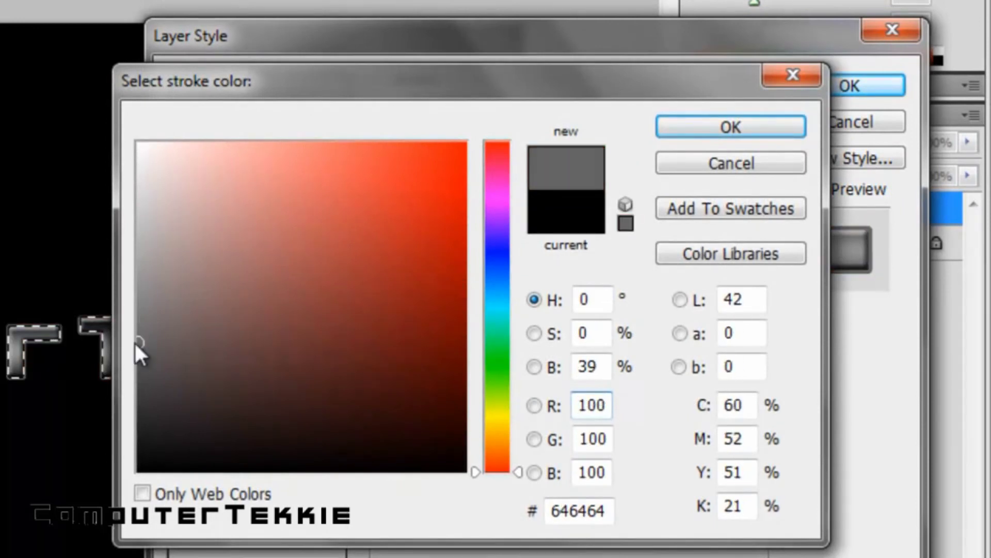
pyautogui.click(727, 135)
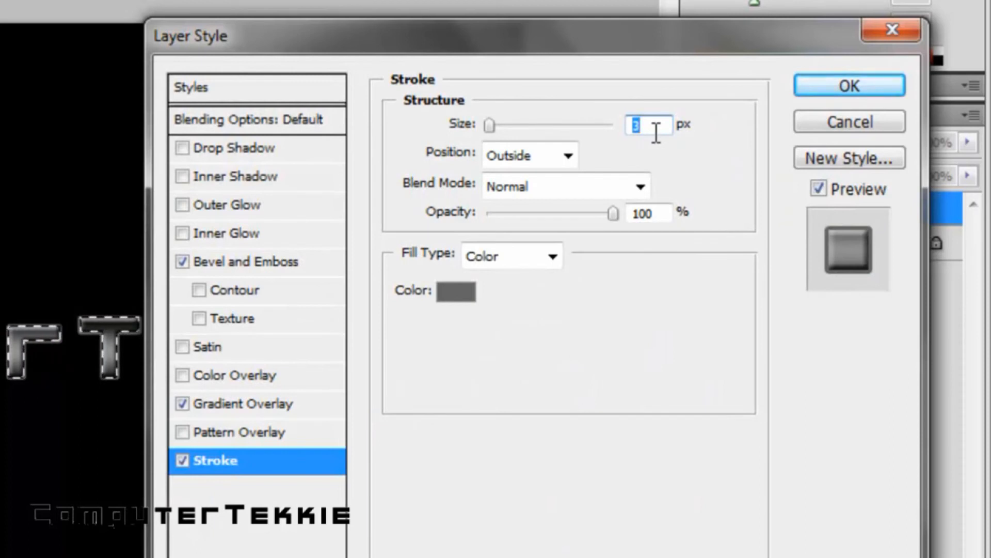
pyautogui.write('4')
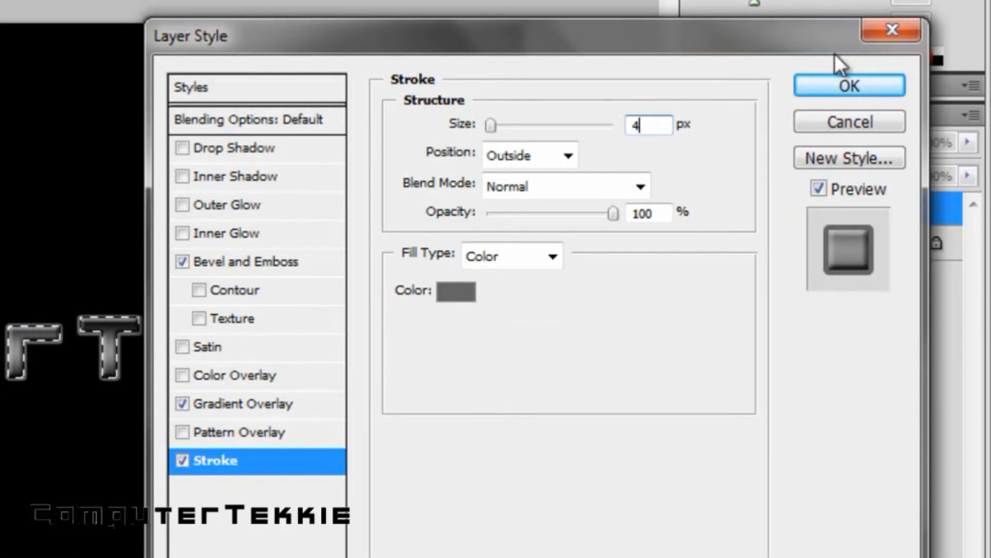
pyautogui.click(841, 76)
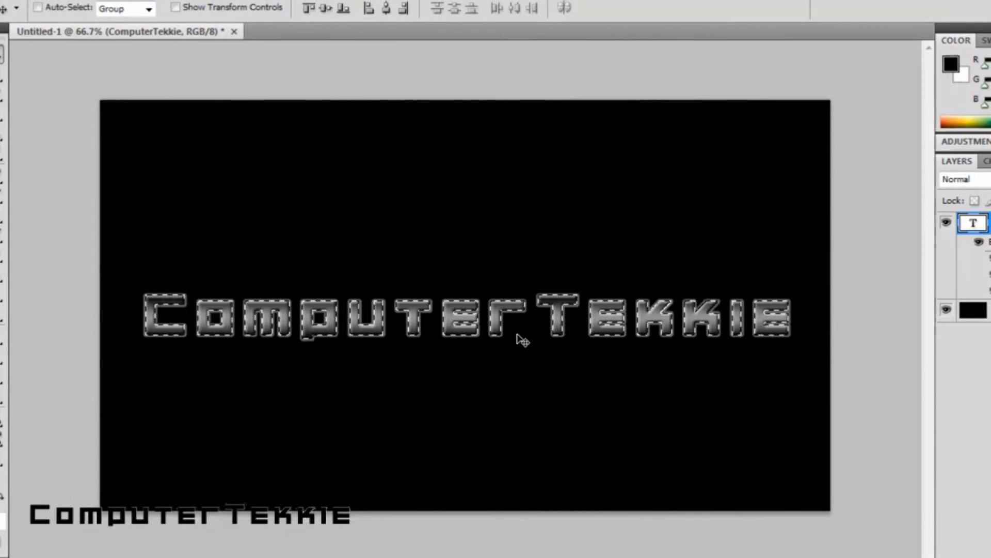
# - Deselect the text with Ctrl+D, leaving the layer effects unchanged
pyautogui.hotkey('ctrl', 'd')
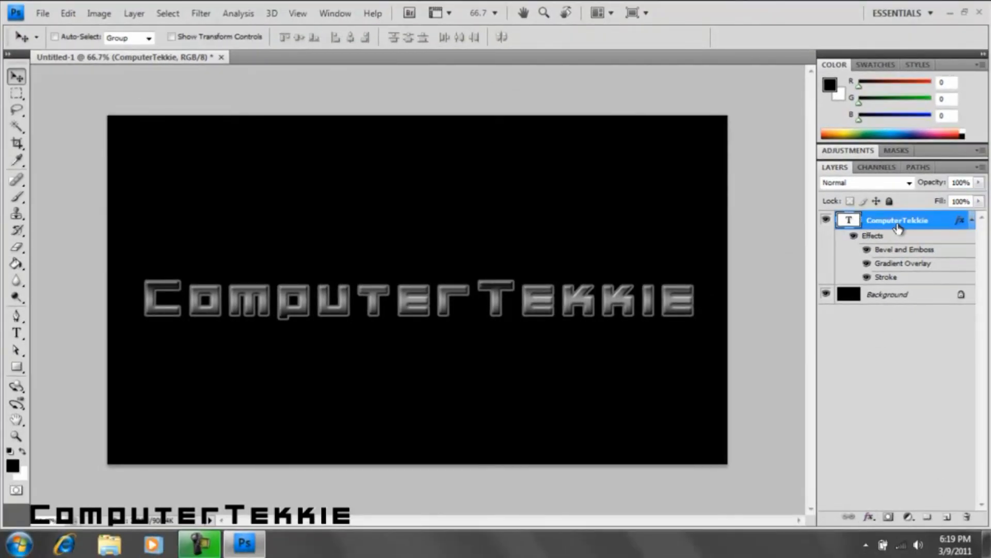
pyautogui.click(870, 517)
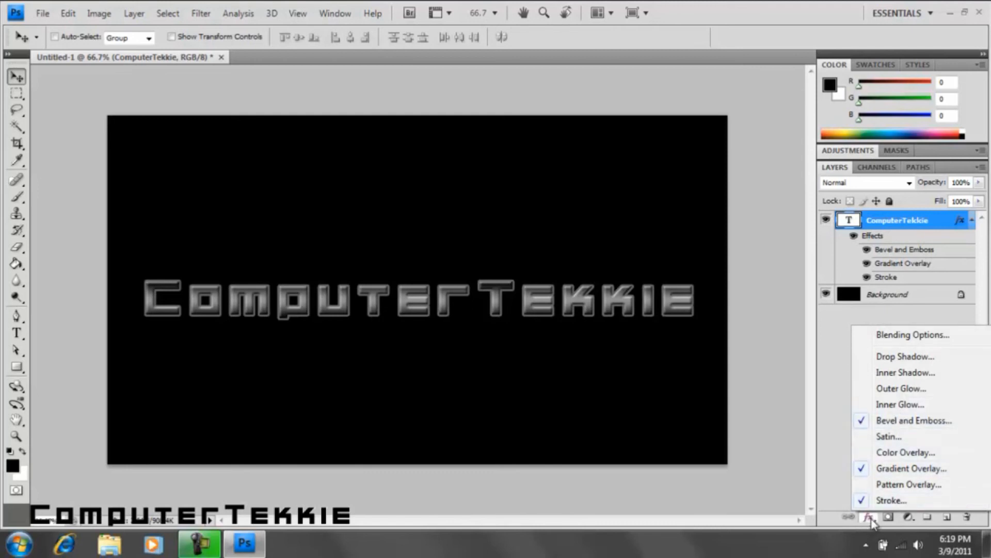
pyautogui.click(871, 518)
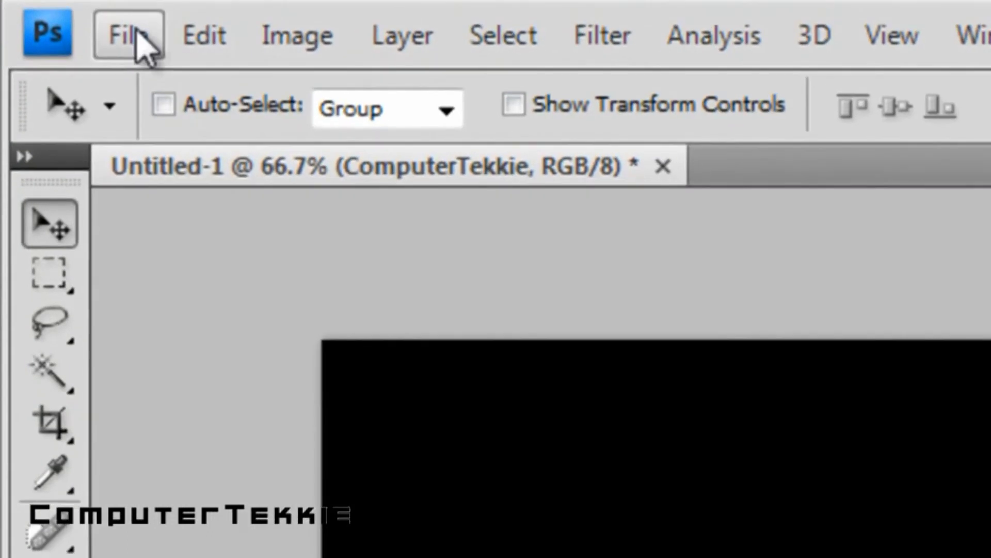
# - In Save As, name the file 'desktop picture' and choose JPEG format
pyautogui.click(43, 13)
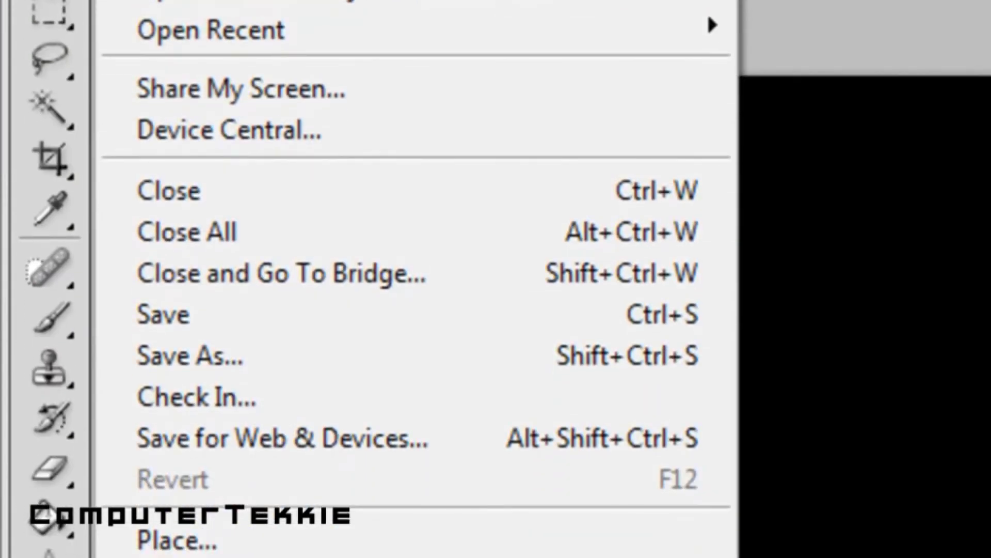
pyautogui.click(277, 357)
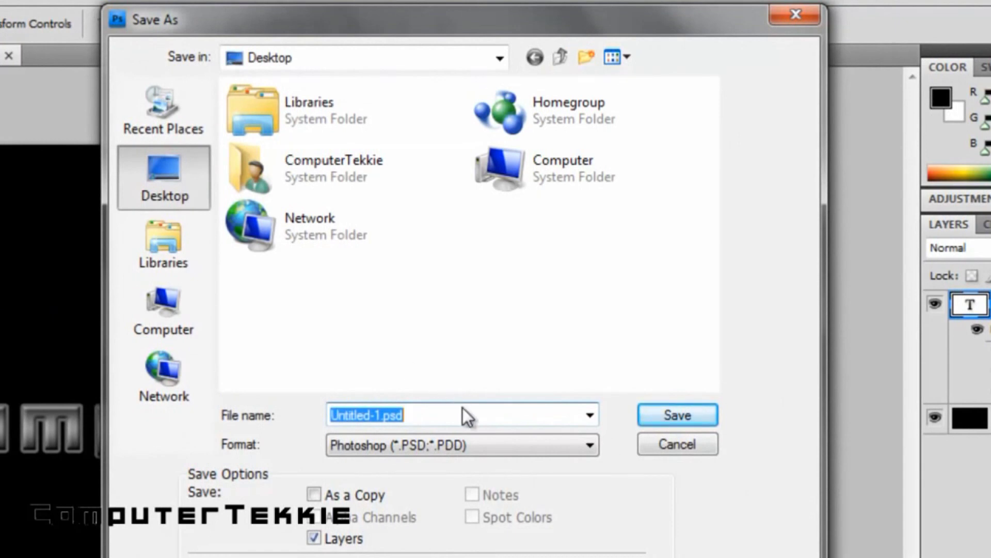
pyautogui.write('deskt')
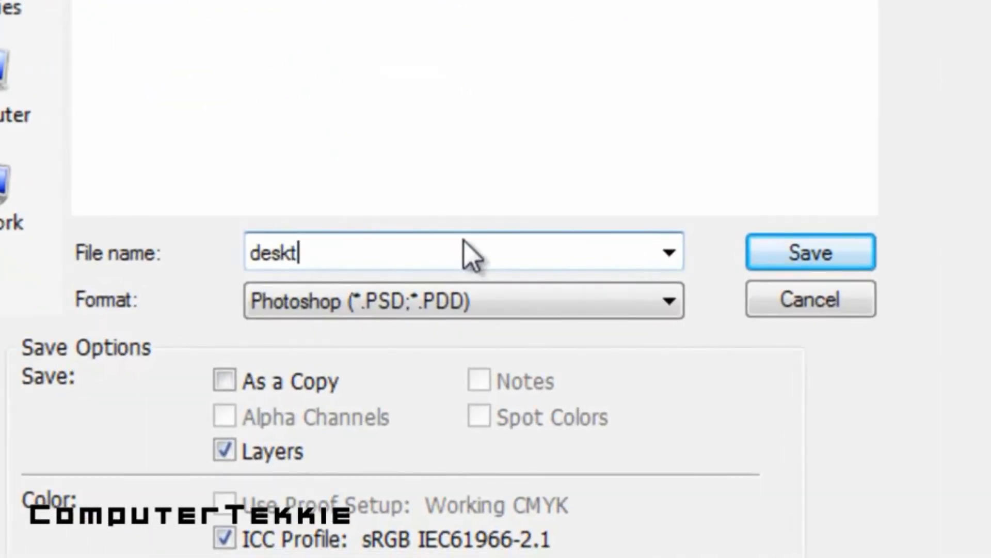
pyautogui.write('op pic')
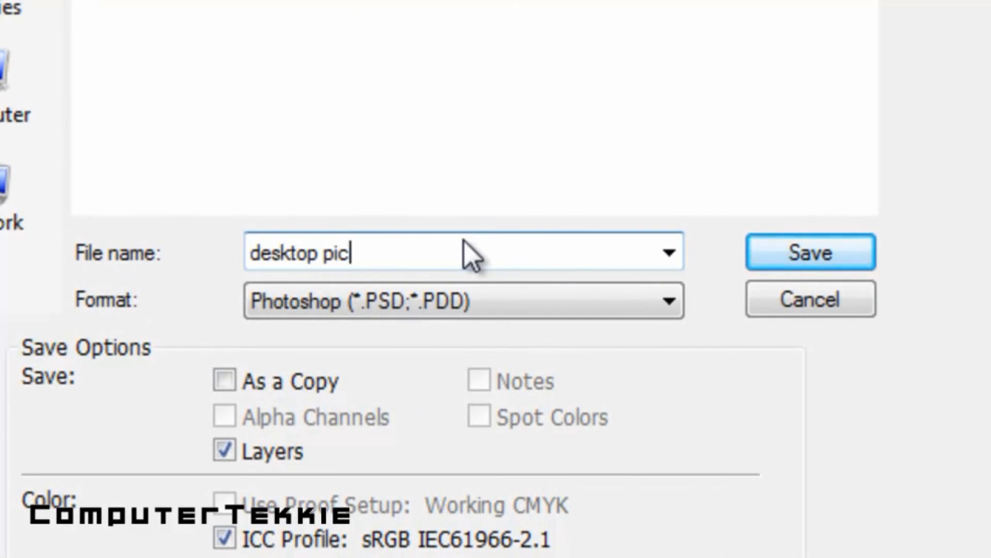
pyautogui.write('ture')
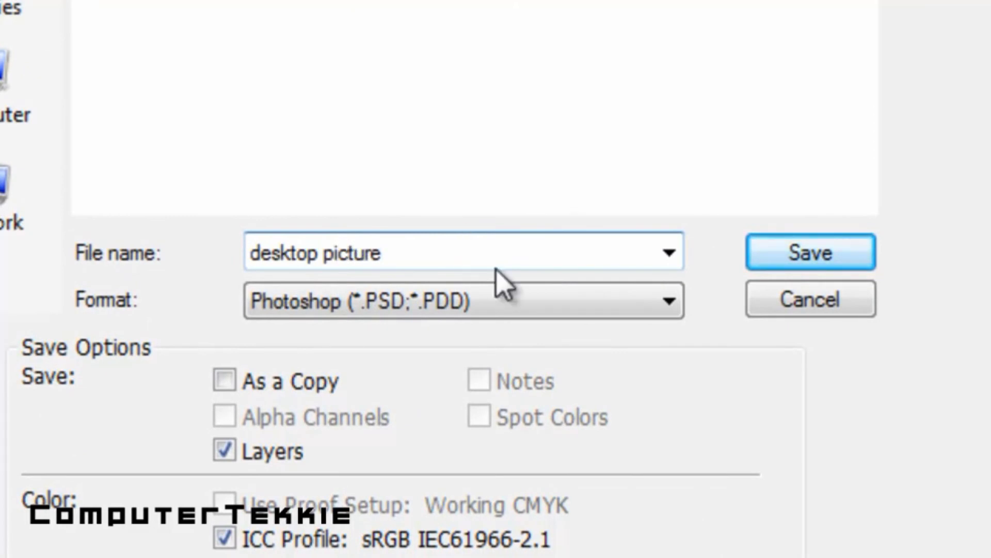
pyautogui.click(539, 300)
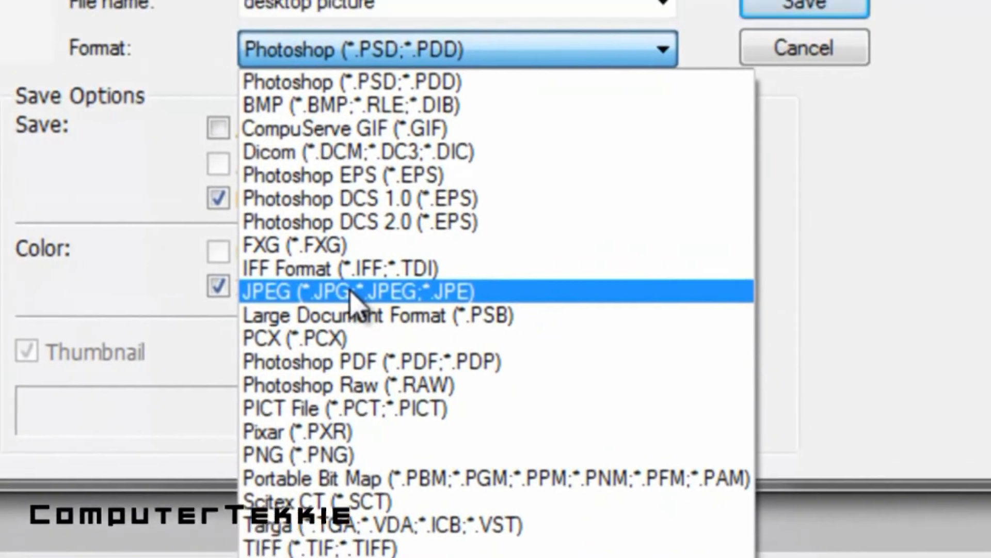
pyautogui.click(351, 264)
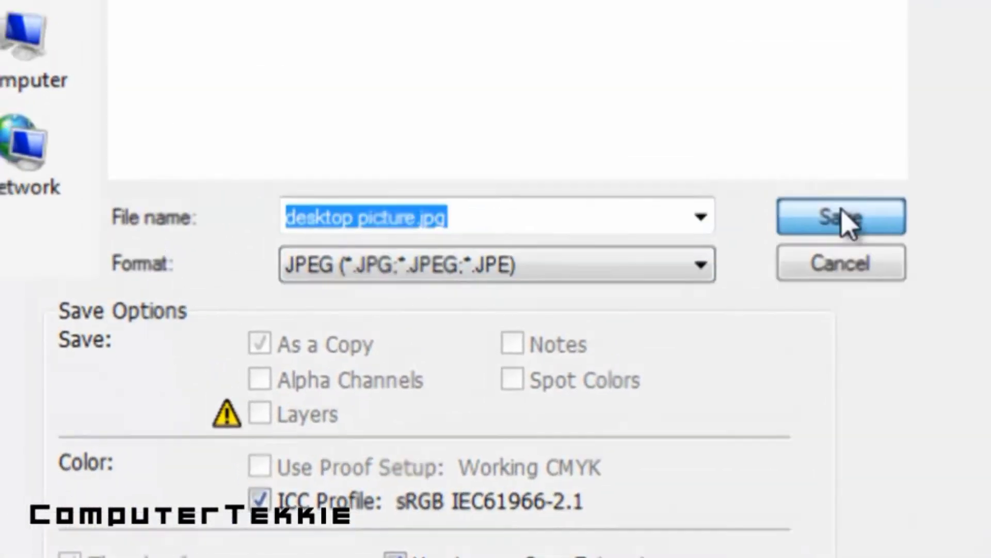
# - Save desktop picture.jpg at quality 12 Maximum, then quit Photoshop without saving Untitled-1
pyautogui.click(847, 217)
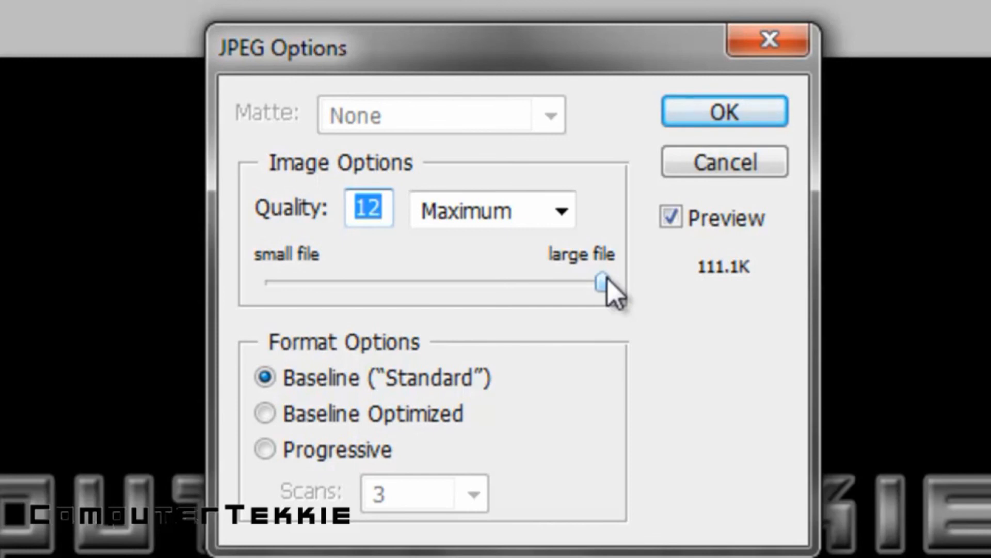
pyautogui.click(742, 115)
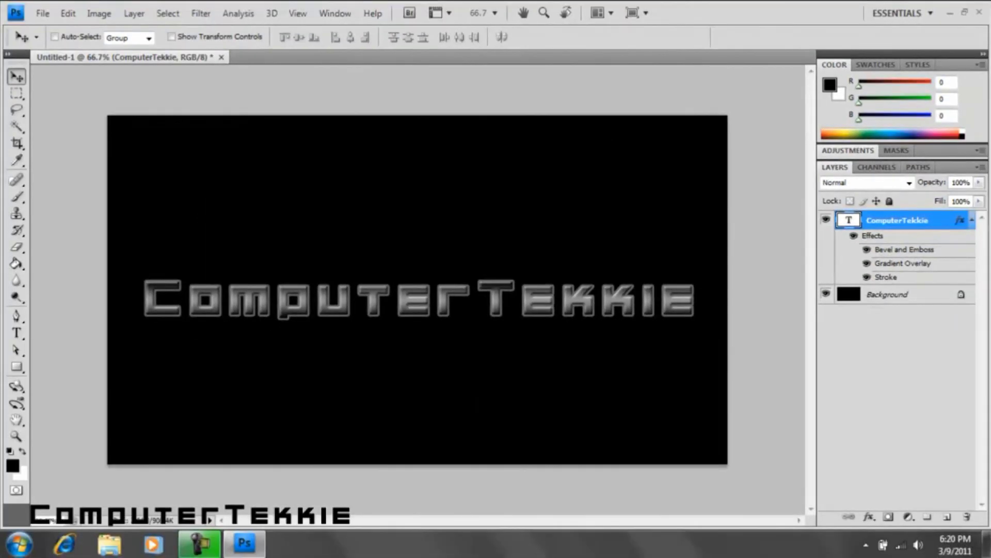
pyautogui.click(980, 12)
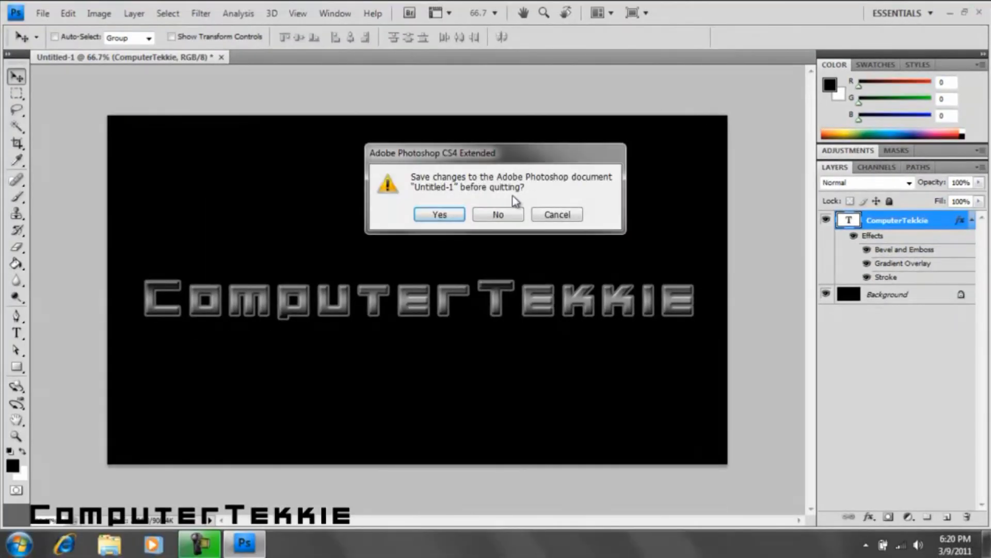
pyautogui.click(502, 215)
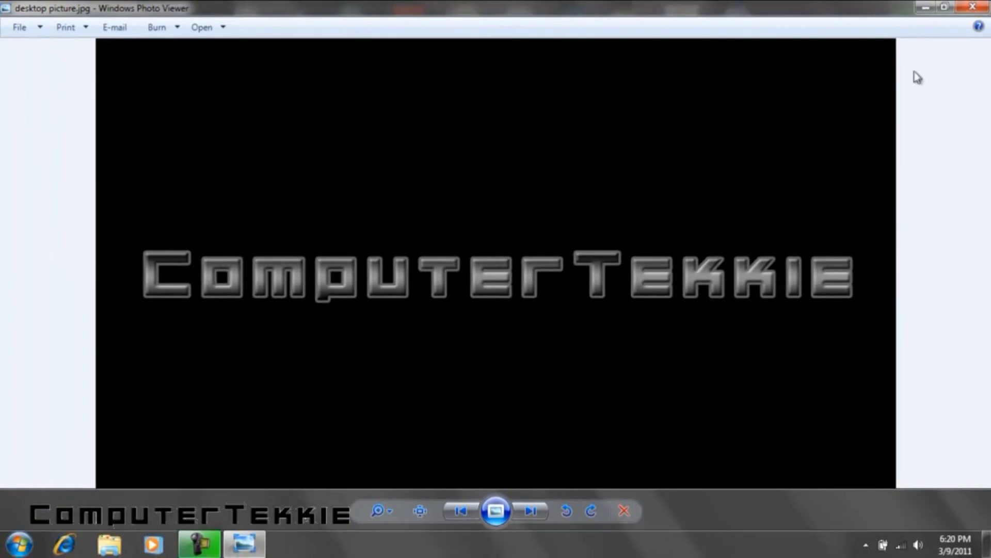
pyautogui.click(984, 8)
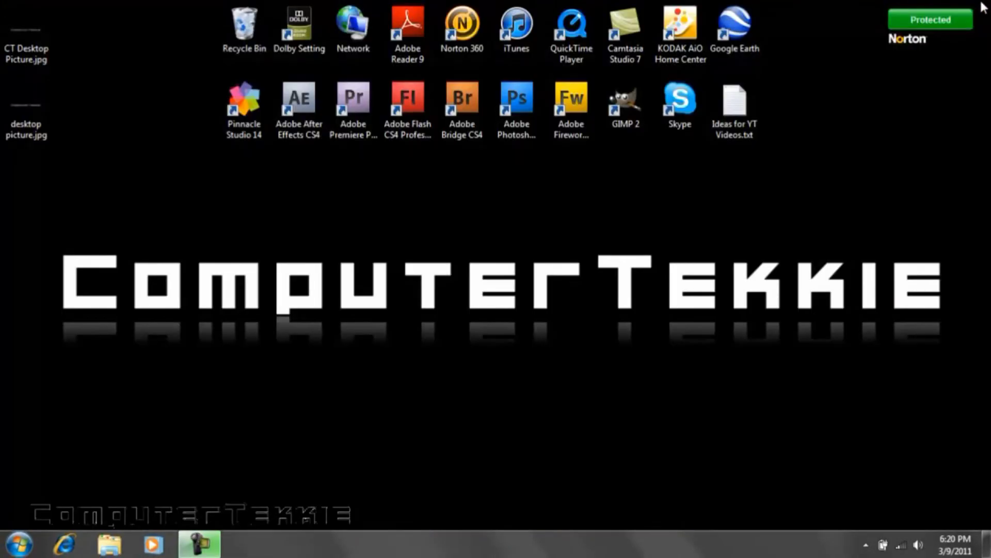